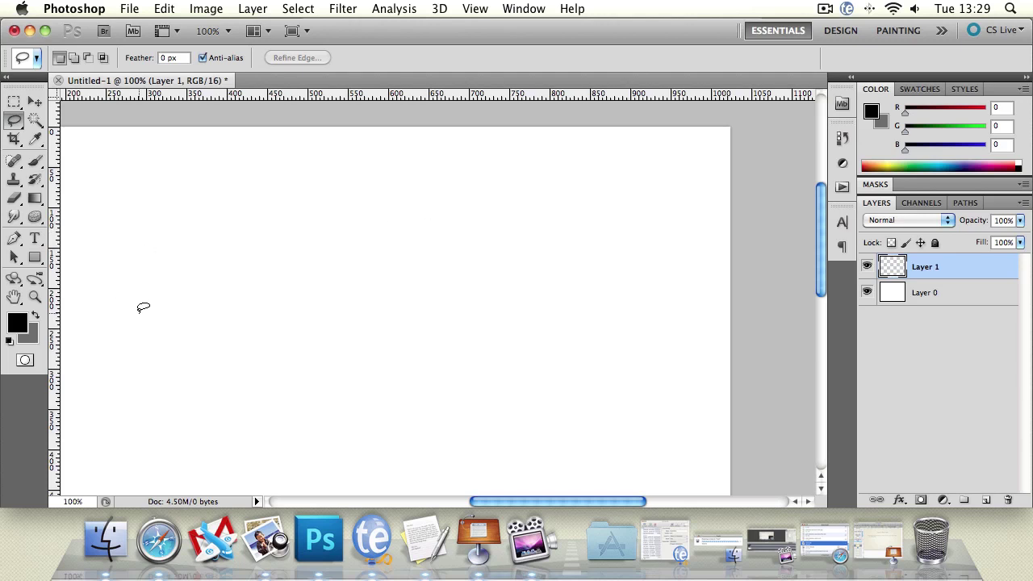
Zoom in on the blank canvas to 500% magnification.
click(14, 298)
key(super+plus)
key(super+plus)
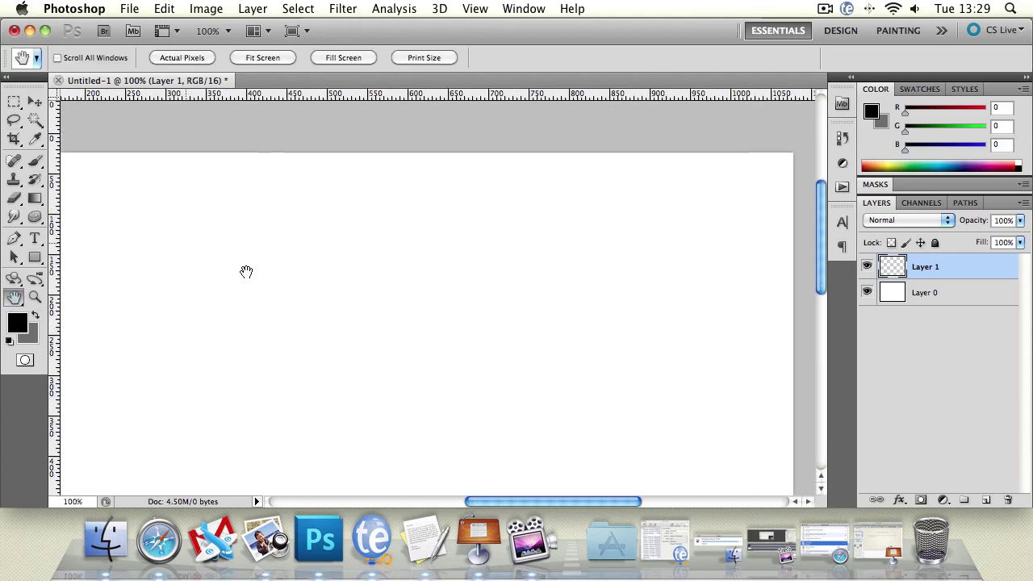
click(35, 297)
click(102, 187)
click(100, 185)
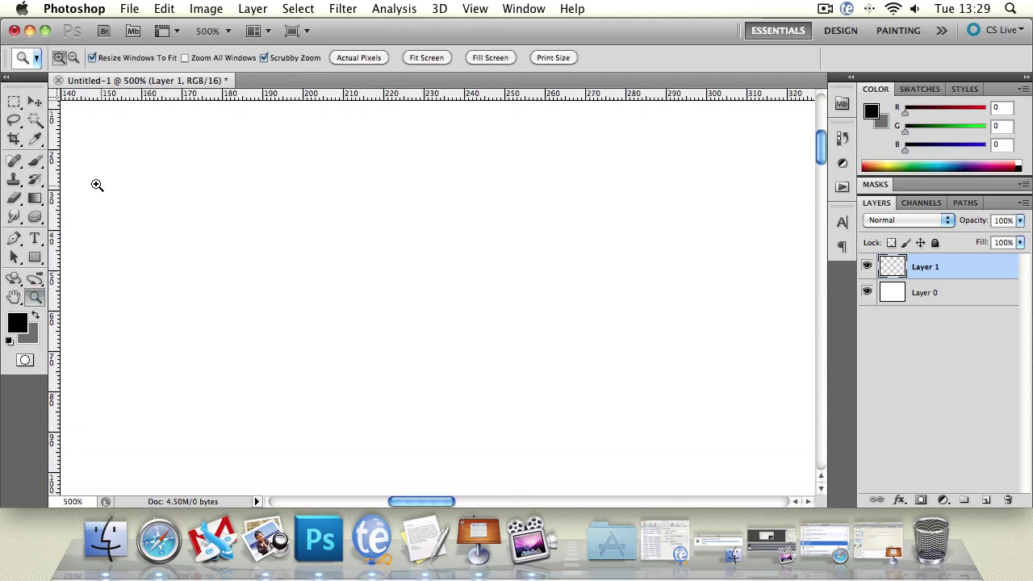
Paint a single black test dab on Layer 1 with the 101 px brush and undo it.
key(b)
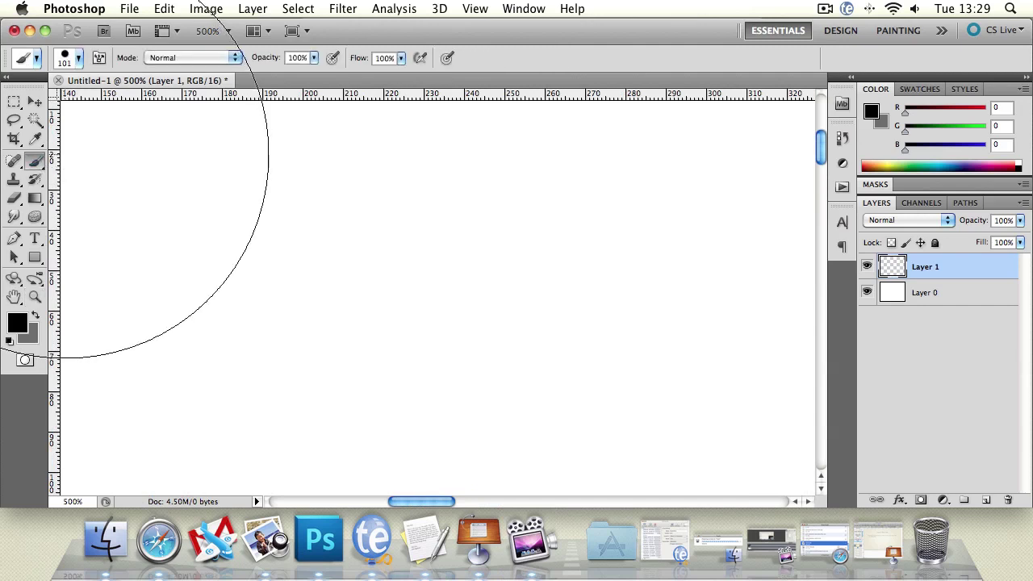
click(35, 101)
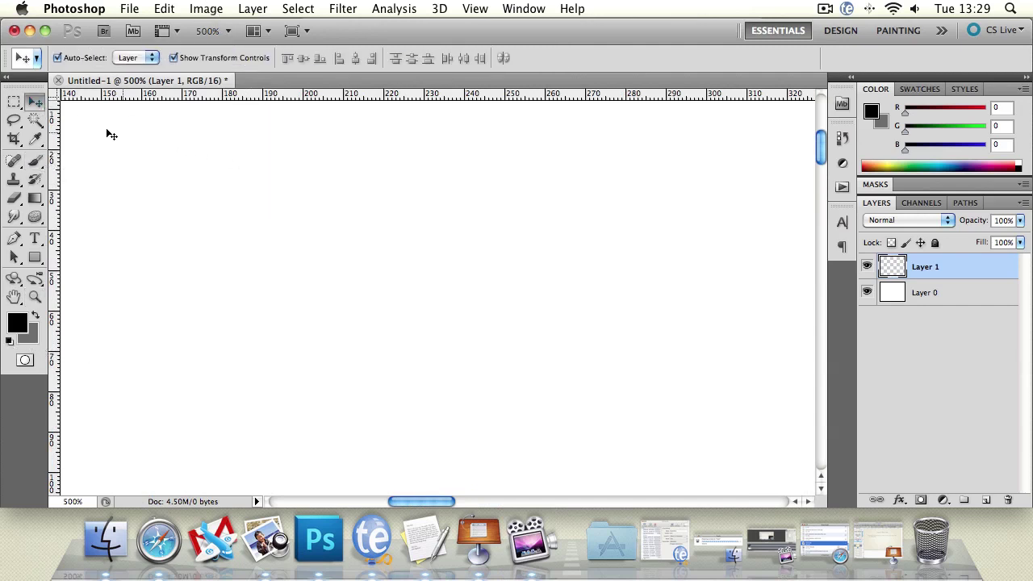
click(14, 102)
click(33, 164)
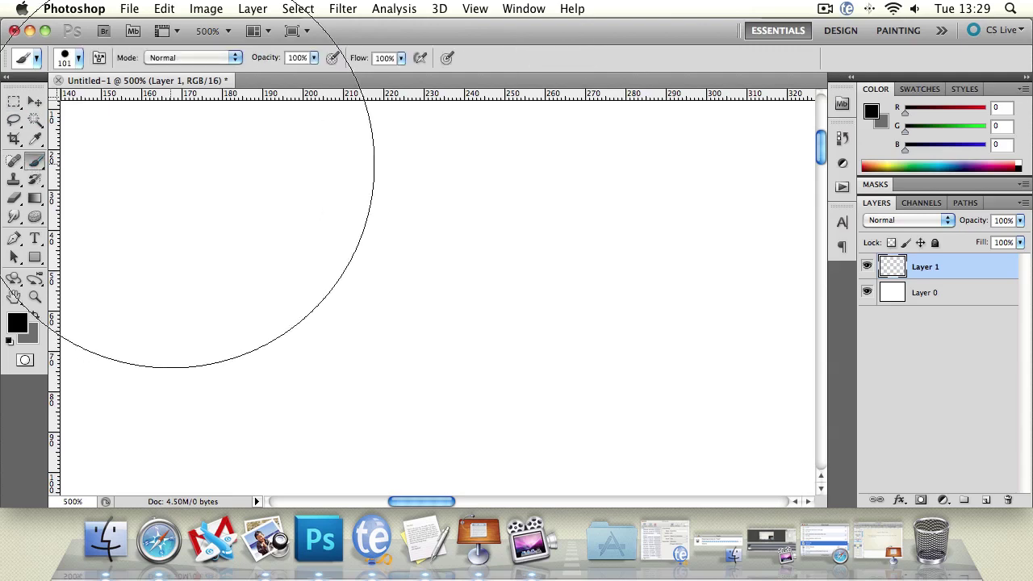
click(172, 166)
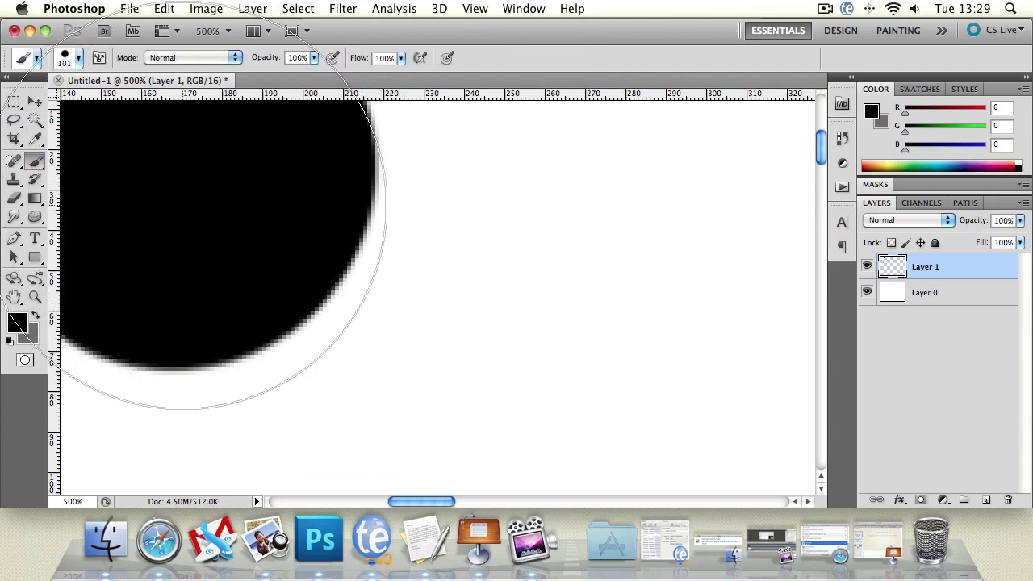
key(ctrl+z)
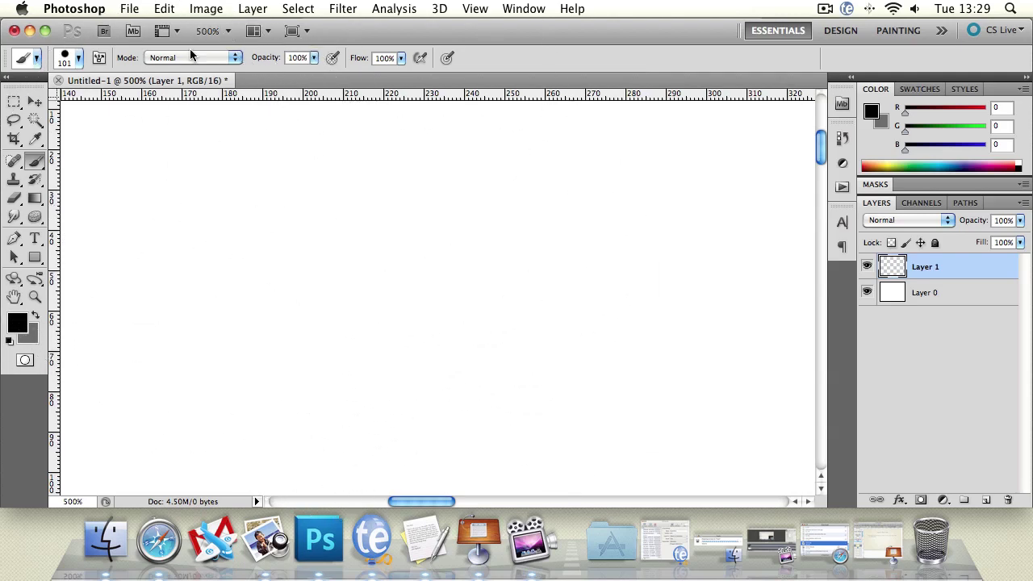
Reduce the brush size to 17 px and add a horizontal guide at about 50 px on the vertical ruler.
click(73, 58)
drag(71, 101, 36, 102)
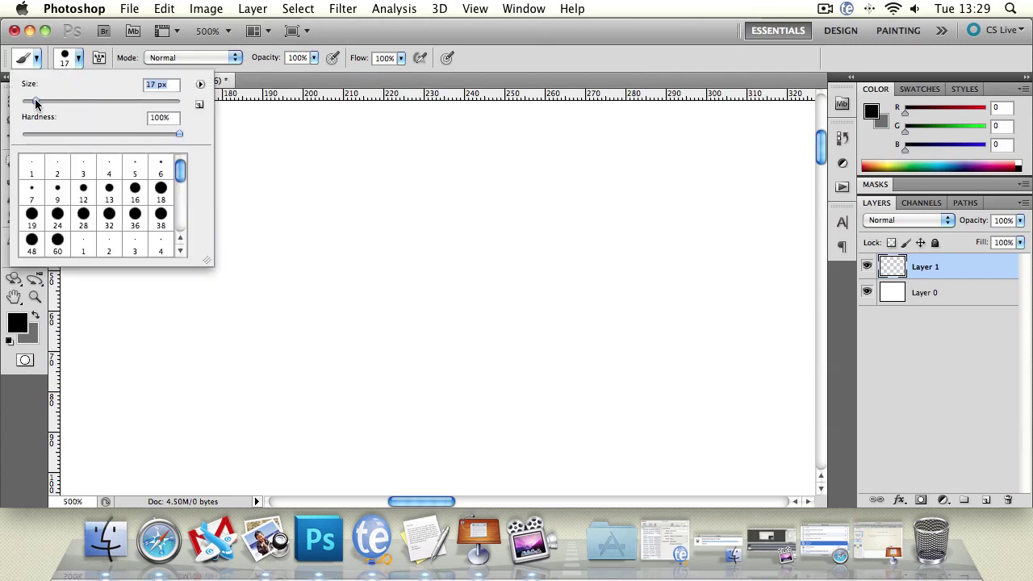
click(475, 9)
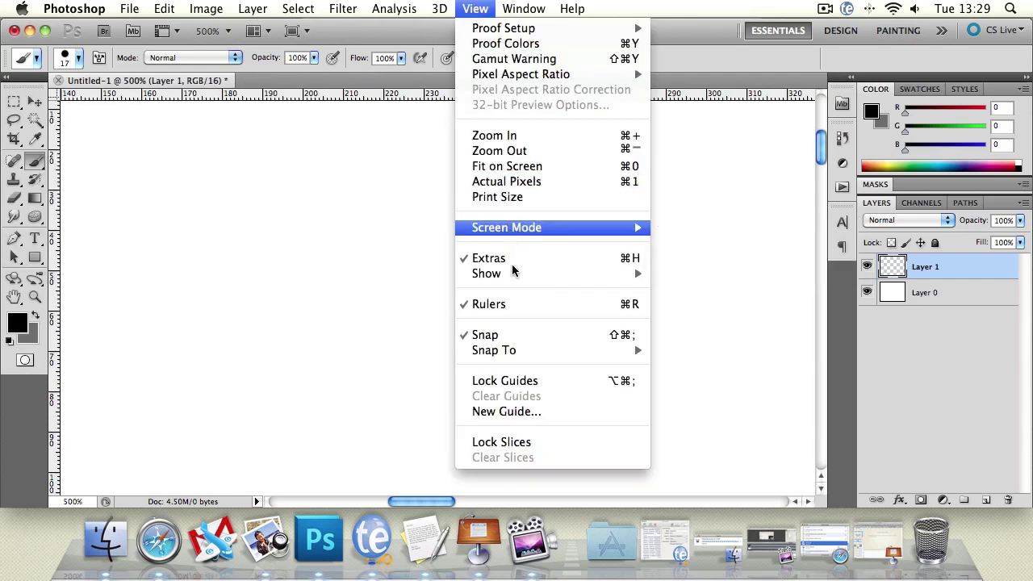
mouse_move(590, 272)
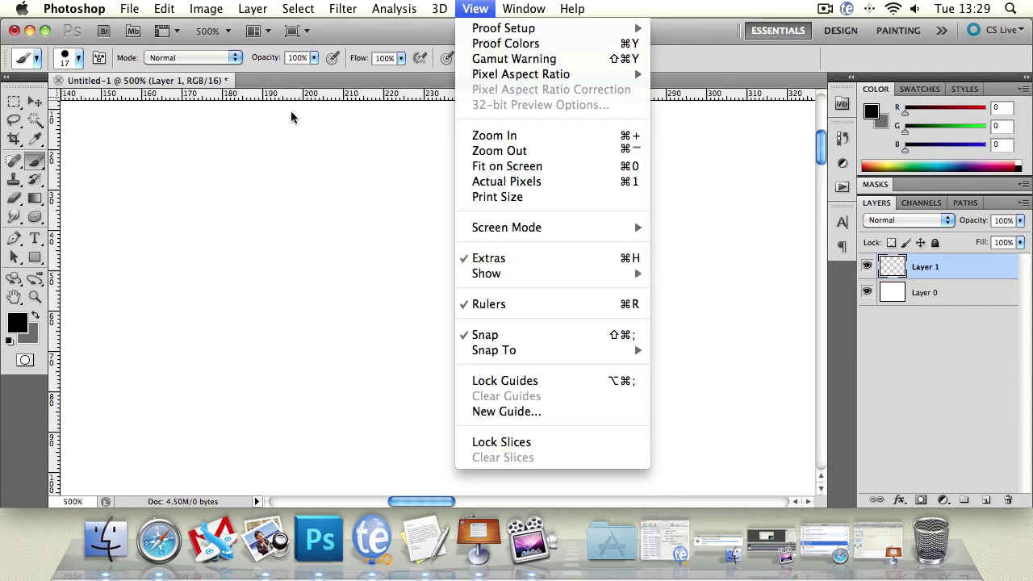
mouse_move(297, 93)
mouse_down()
mouse_move(334, 215)
mouse_move(196, 276)
mouse_up()
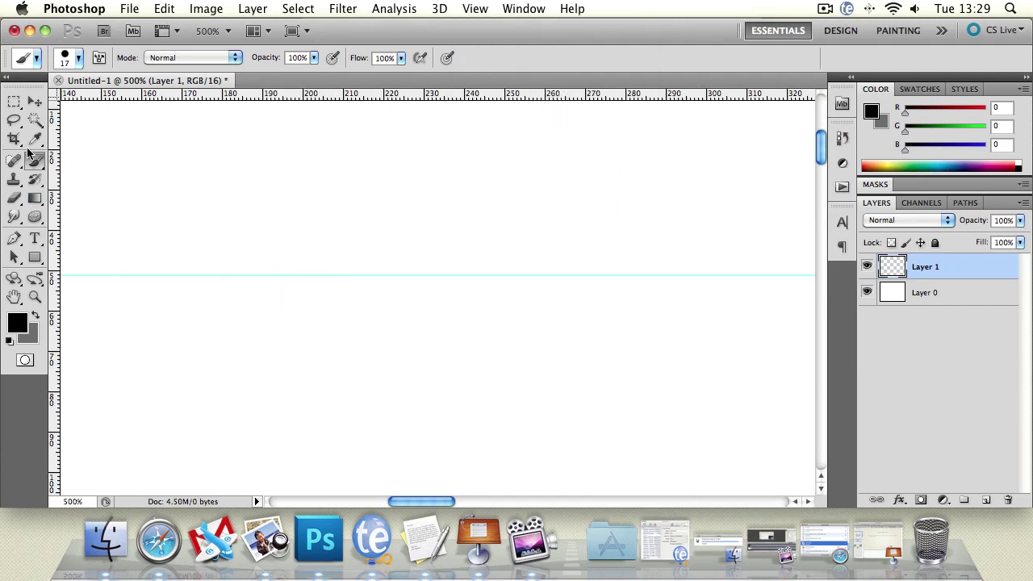
Set the brush size to 9 px and paint a diagonal stroke across the guide and a horizontal stroke along it.
click(72, 58)
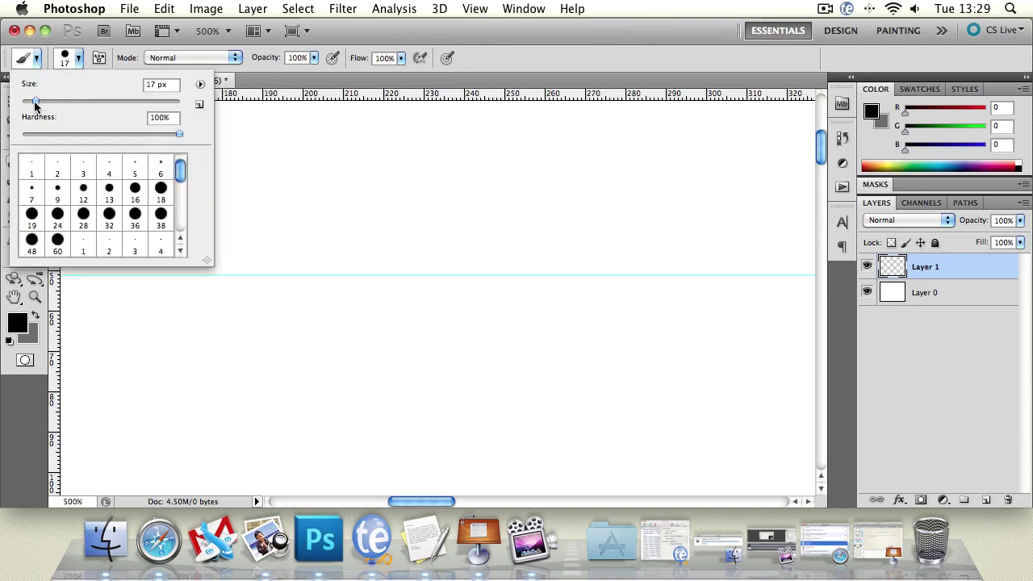
drag(35, 102, 30, 103)
mouse_move(246, 209)
mouse_down()
mouse_move(319, 239)
mouse_move(462, 345)
mouse_up()
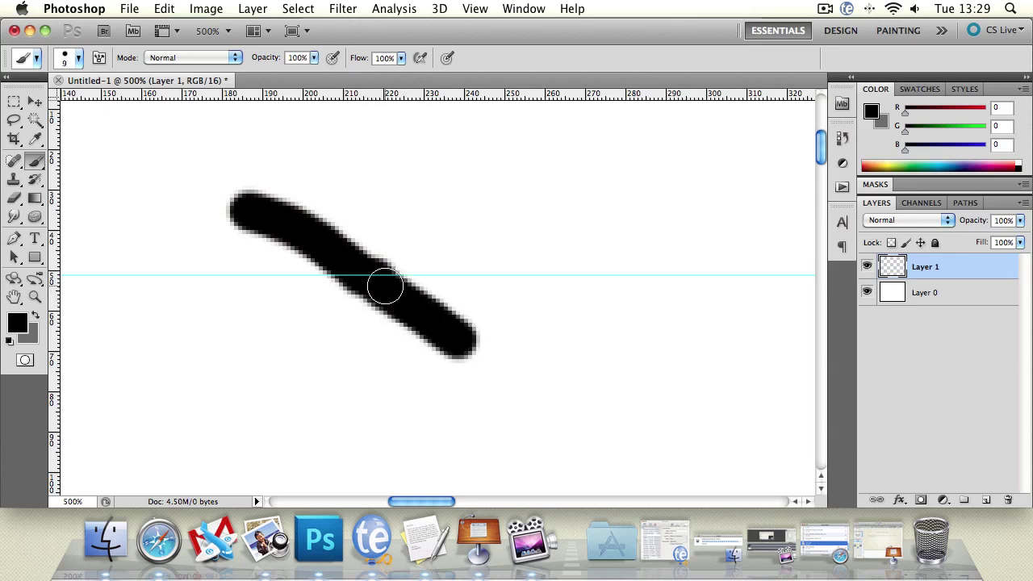
drag(375, 277, 703, 277)
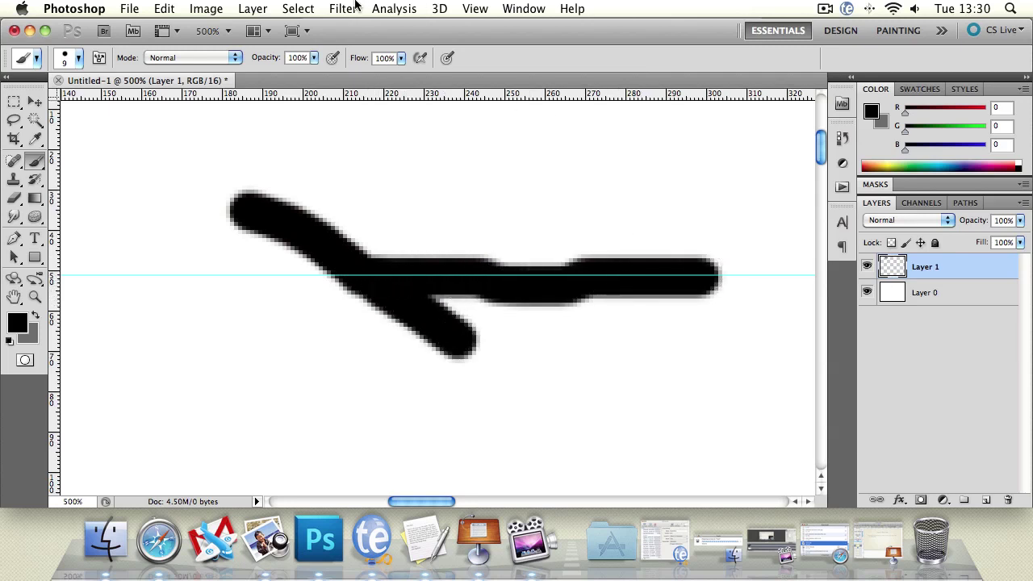
Turn off snapping and paint freehand looping black strokes over and around the guide.
click(475, 8)
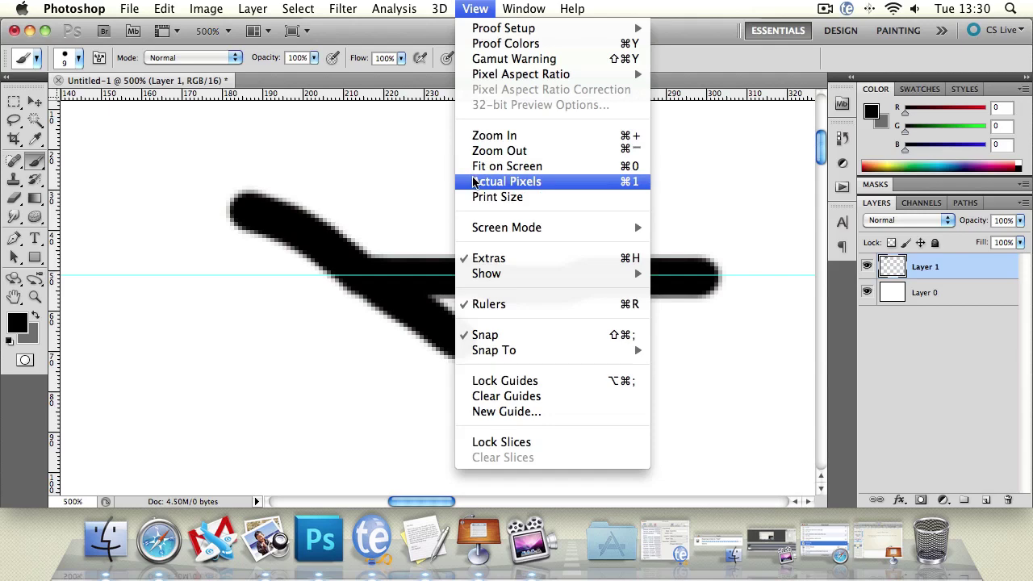
mouse_move(539, 356)
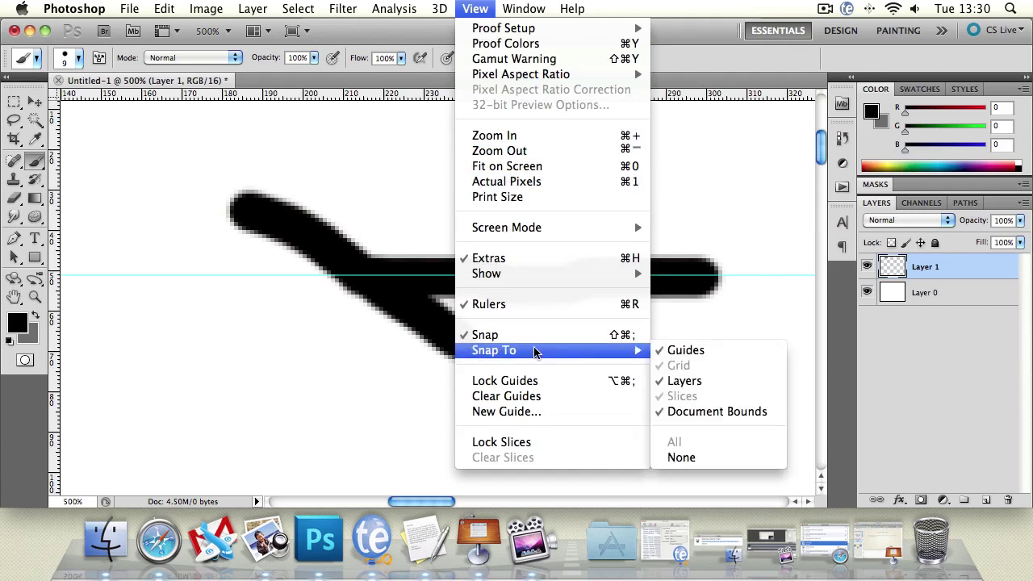
click(522, 335)
mouse_move(231, 280)
mouse_down()
mouse_move(405, 272)
mouse_move(611, 233)
mouse_move(684, 155)
mouse_up()
mouse_move(615, 156)
mouse_down()
mouse_move(473, 272)
mouse_move(196, 253)
mouse_move(120, 347)
mouse_move(208, 231)
mouse_move(278, 284)
mouse_move(215, 311)
mouse_up()
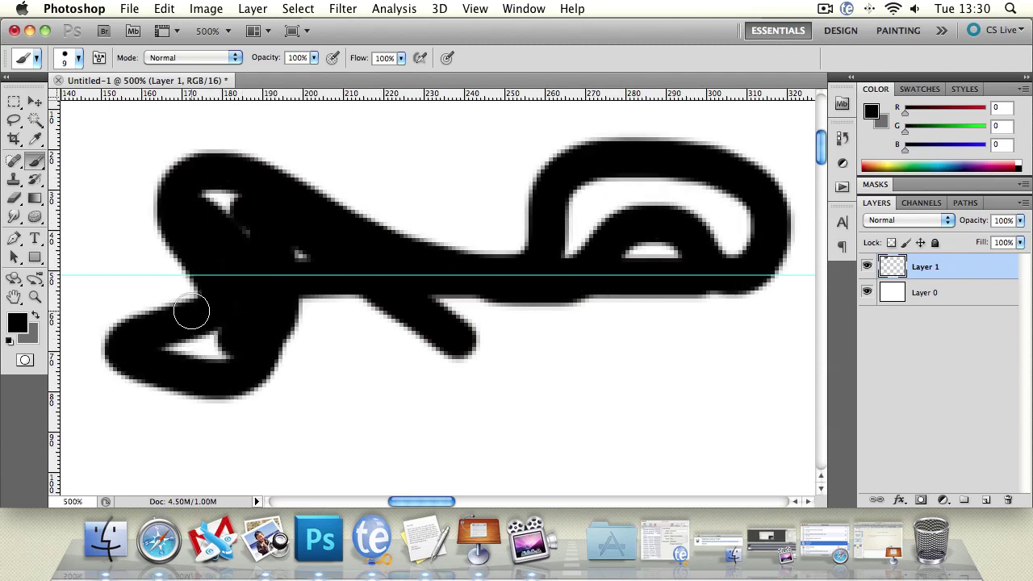
Step back through the history to undo the black brush strokes on Layer 1.
key(alt+super+z)
key(alt+super+z)
key(alt+super+z)
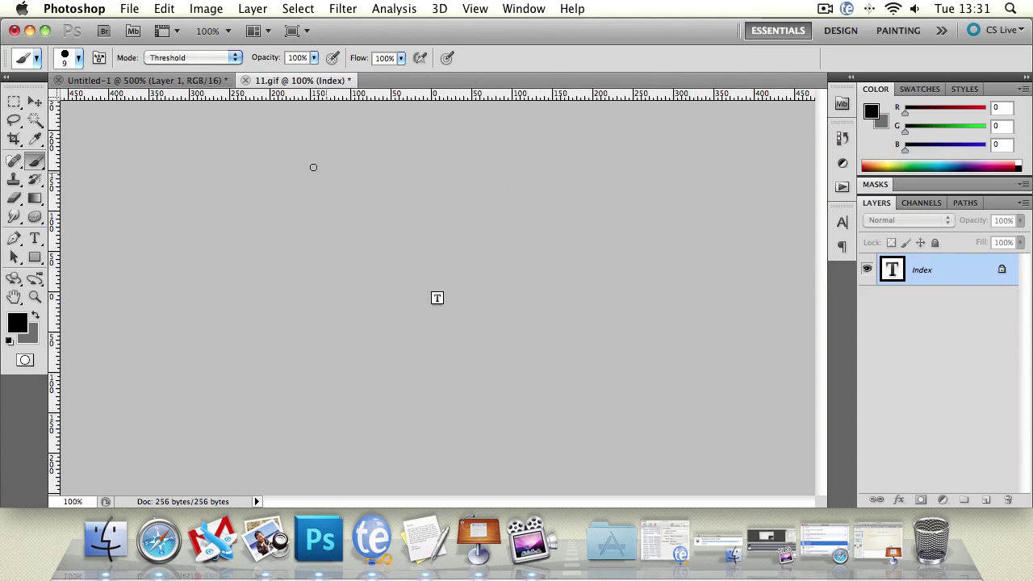
Select the entire canvas of 11.gif and copy it.
click(176, 10)
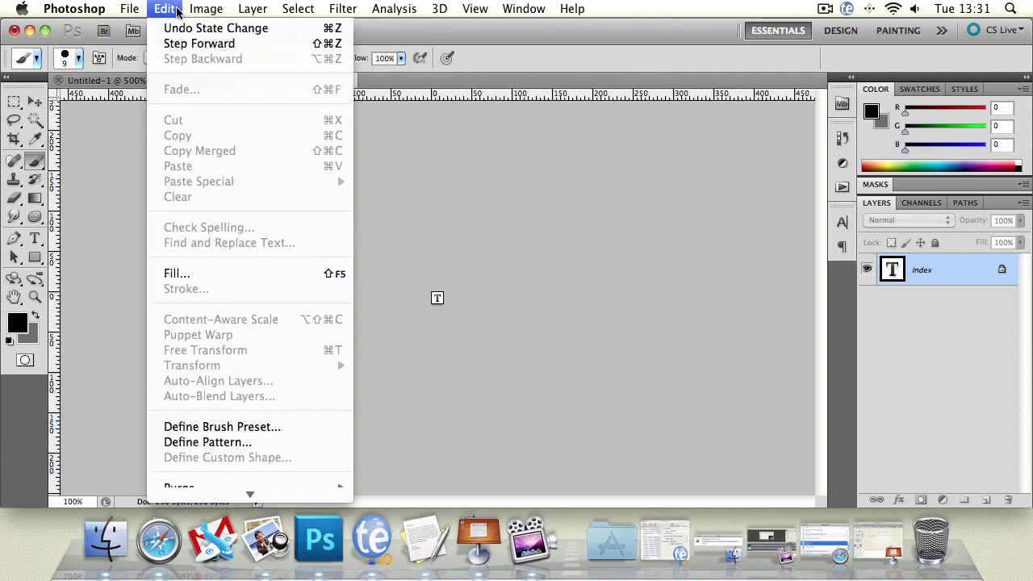
click(509, 239)
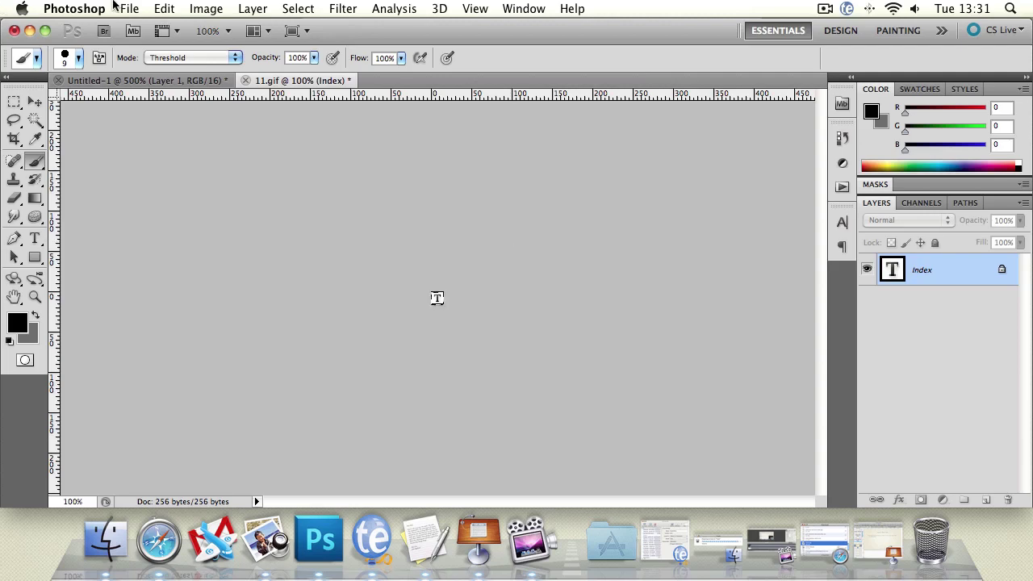
click(153, 9)
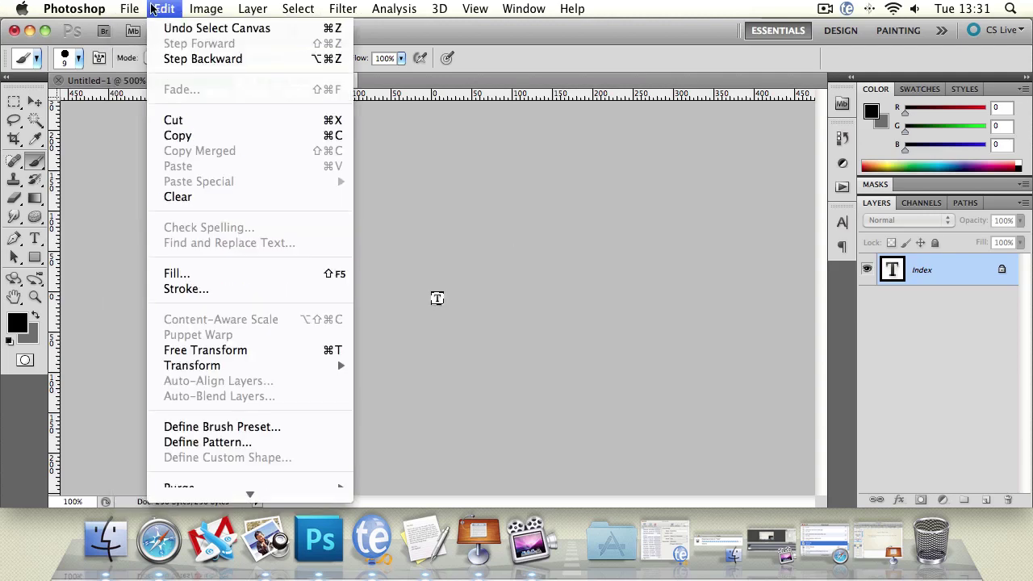
click(175, 137)
Paste the copied icon into a new 16 × 16 pixel RGB document based on the Clipboard preset and hide its Background layer.
click(129, 9)
click(139, 16)
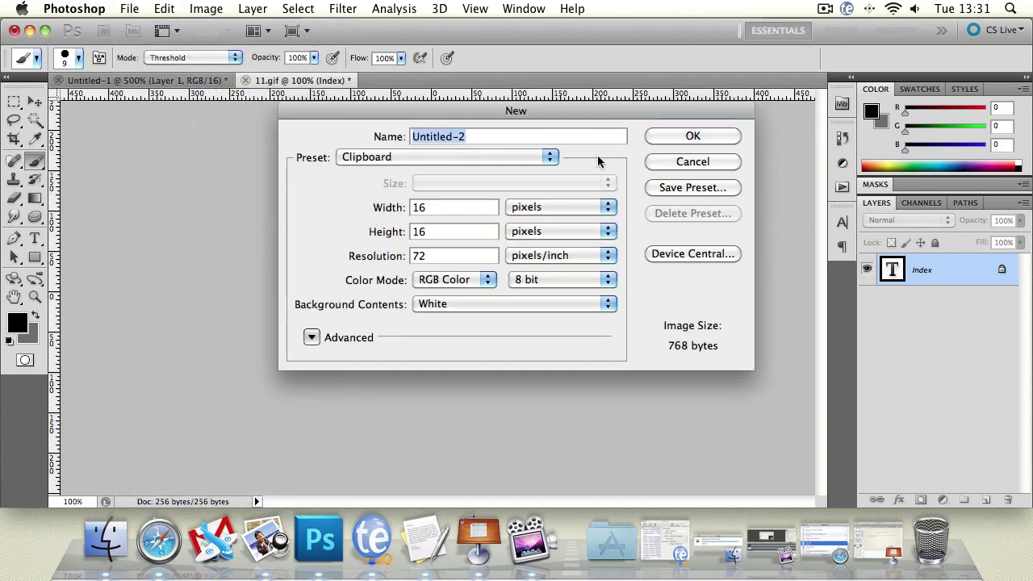
click(693, 138)
key(cmd+v)
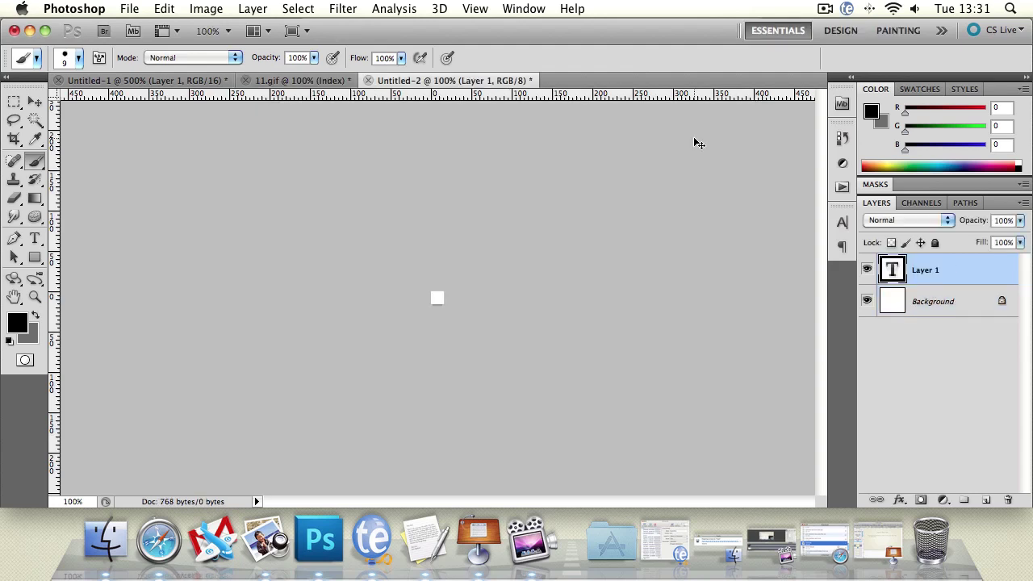
click(867, 301)
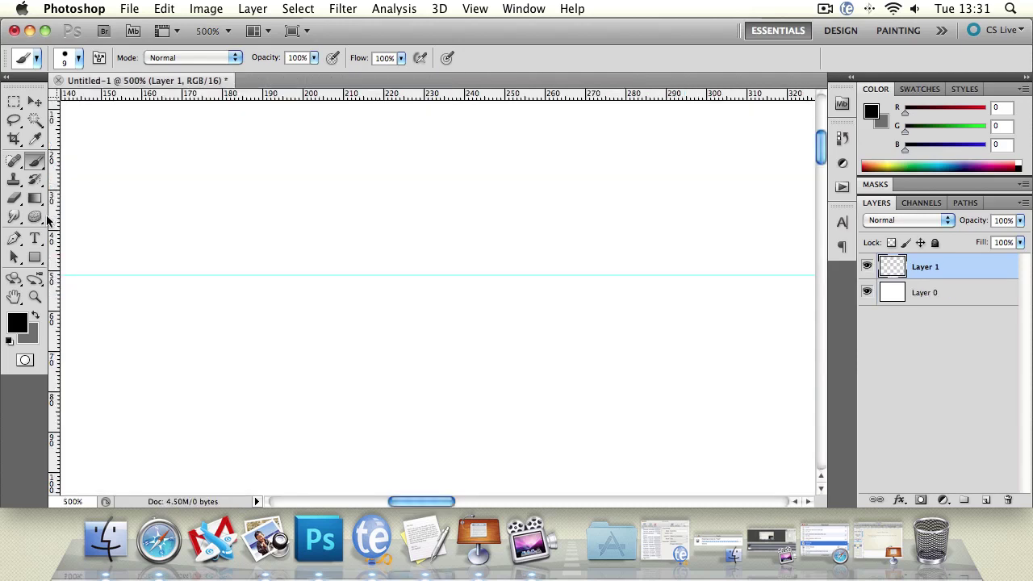
Create two empty point-text layers above the guide in Untitled-1 with the Type tool.
click(36, 238)
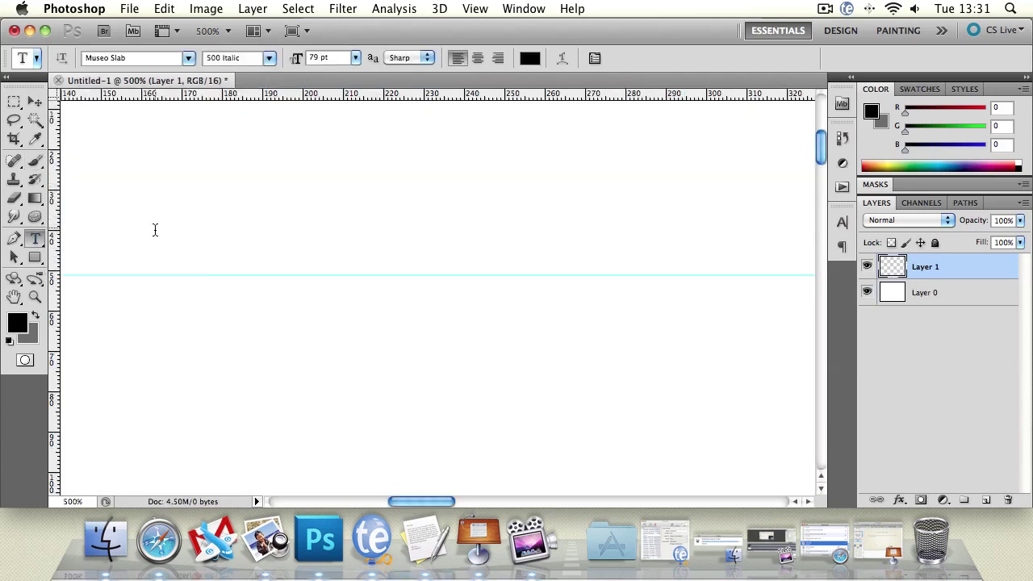
click(295, 241)
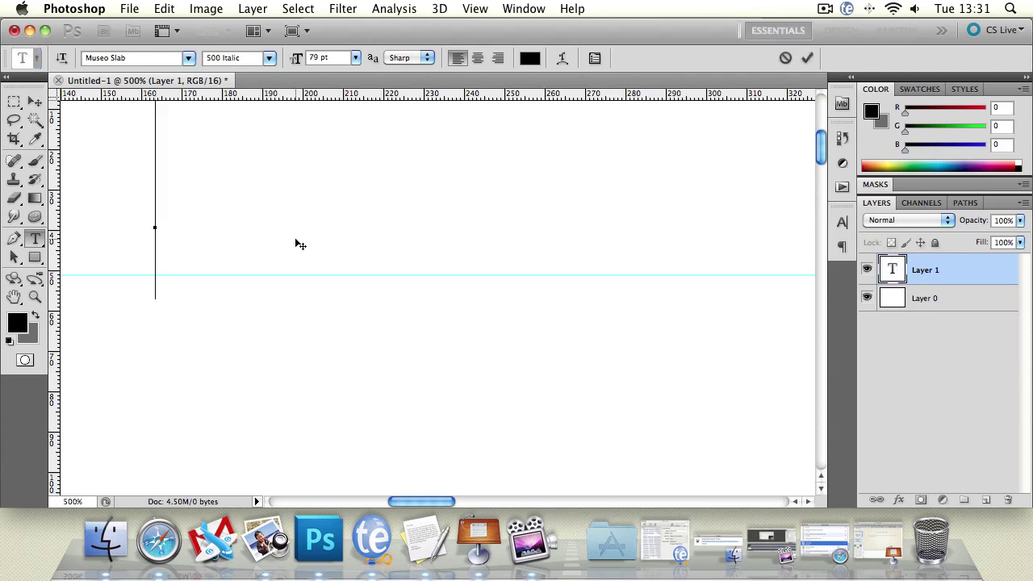
click(35, 102)
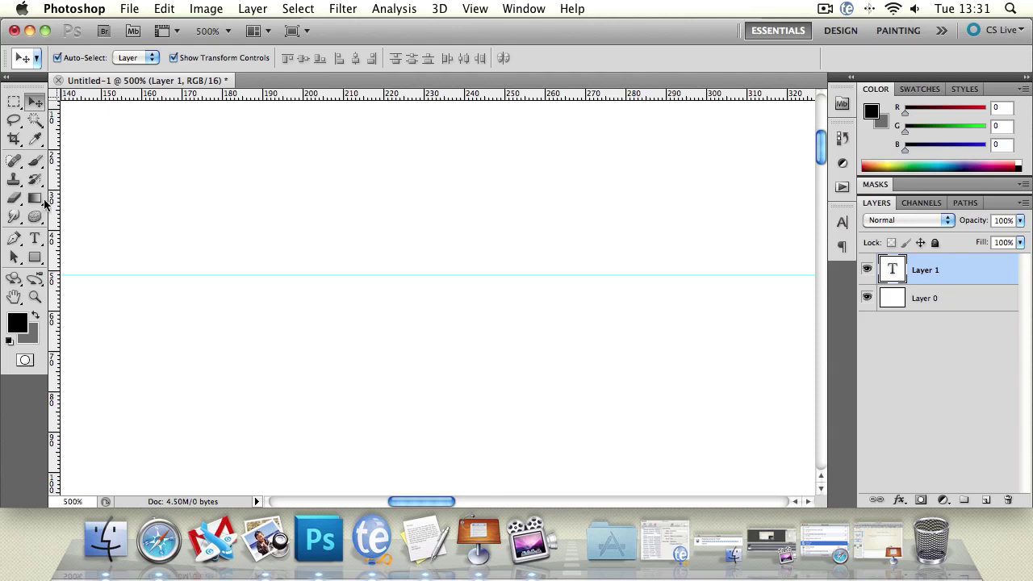
click(35, 238)
click(265, 198)
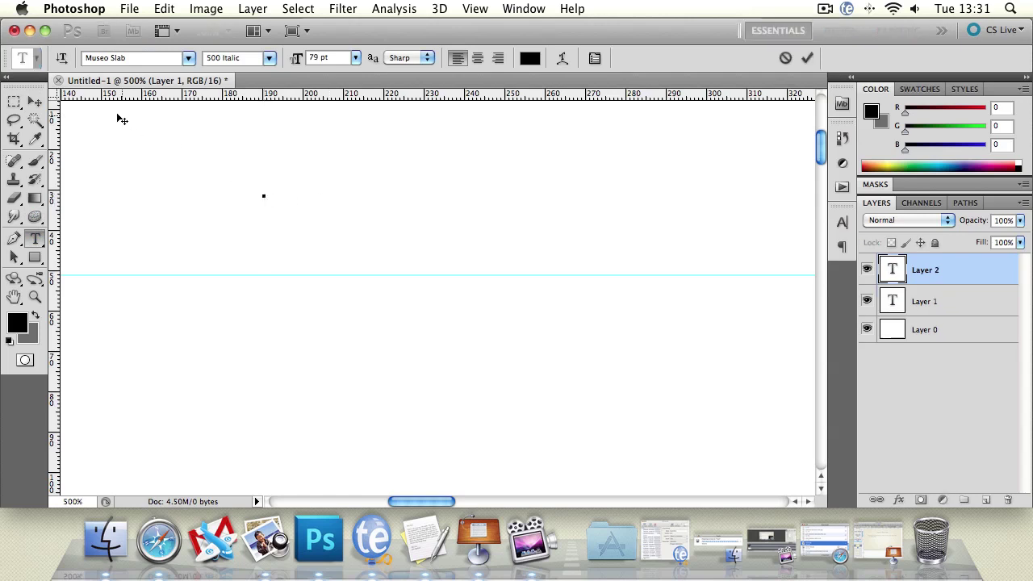
click(35, 102)
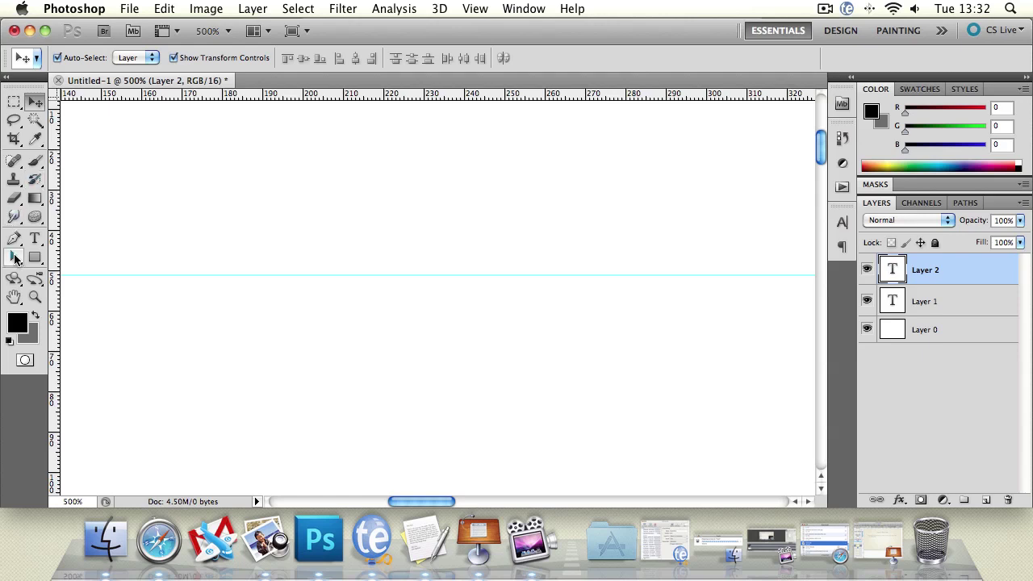
click(14, 297)
drag(258, 198, 391, 307)
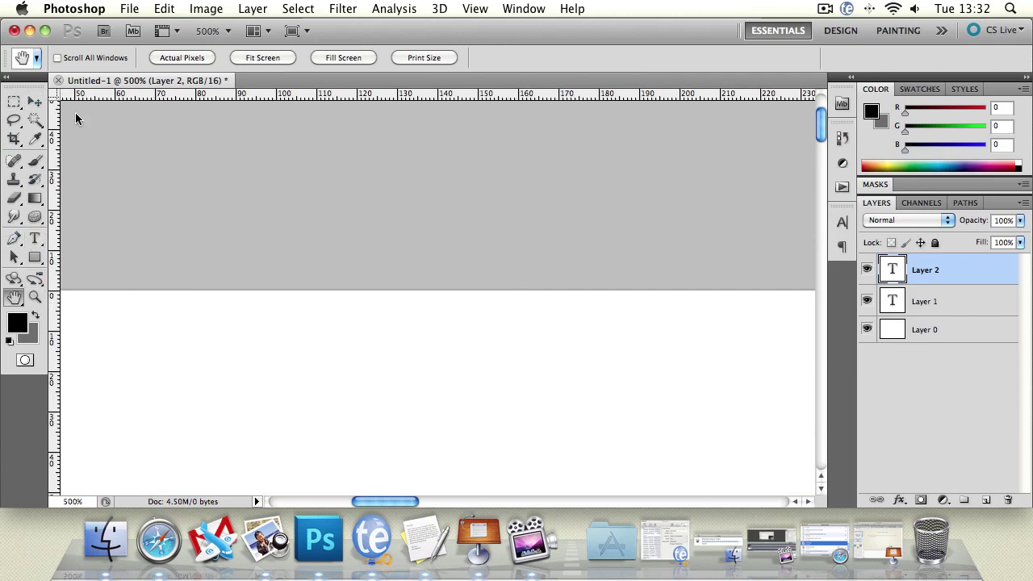
scroll(351, 246, down, 5)
scroll(372, 272, left, 3)
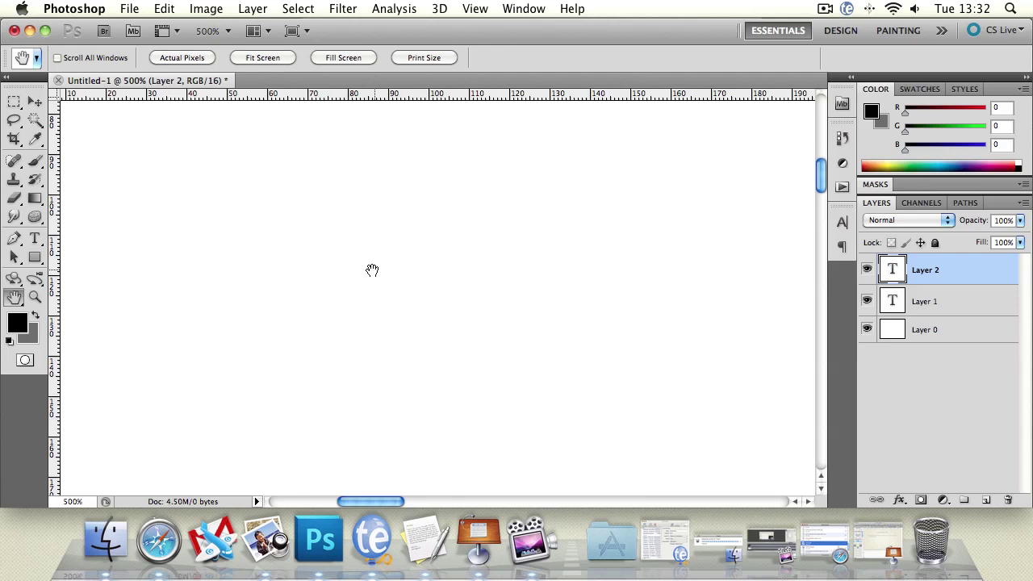
click(36, 161)
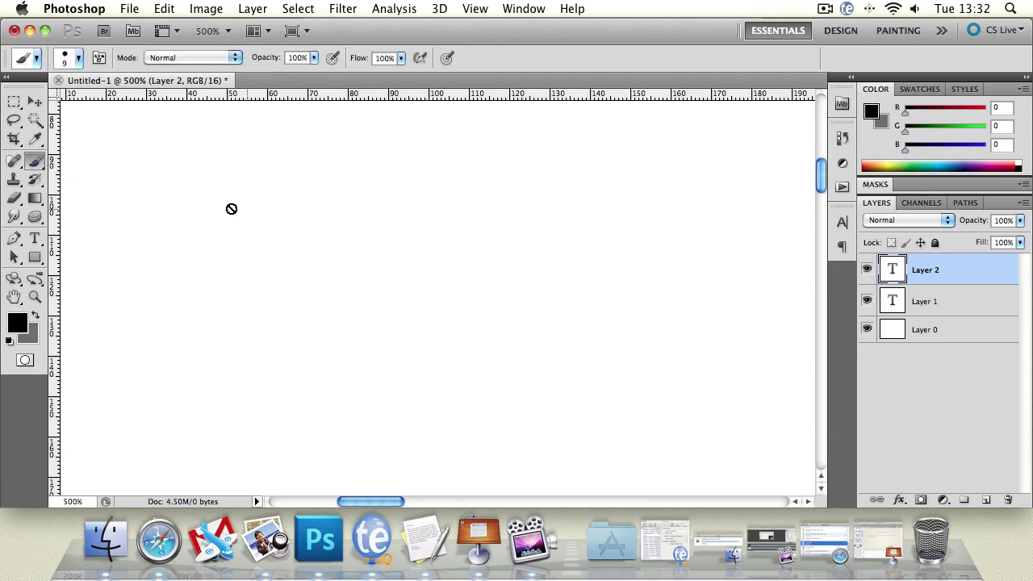
click(35, 102)
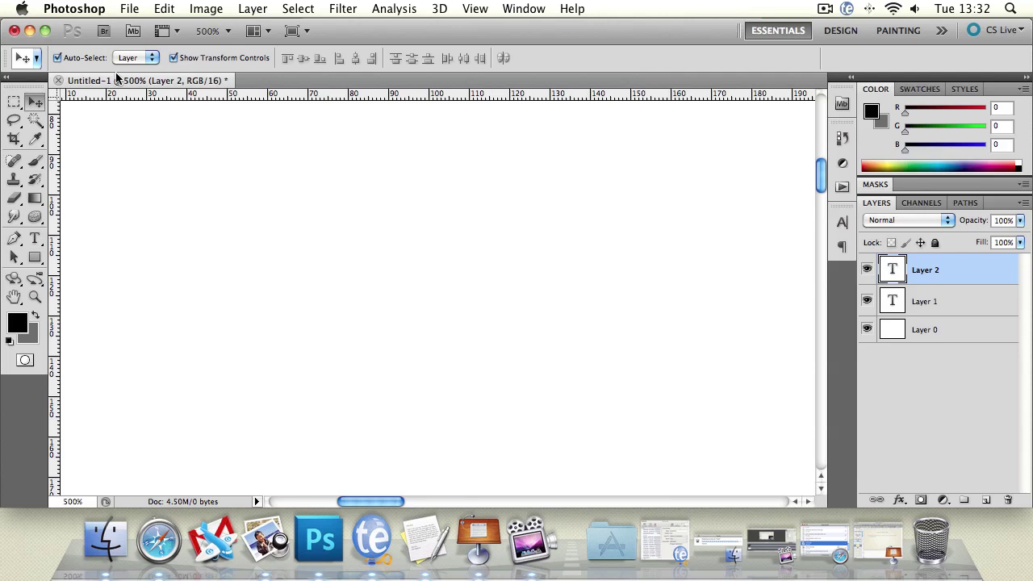
Review the memory usage, scratch disk and GPU settings in the Performance preferences, leaving the dialog without applying changes.
click(129, 8)
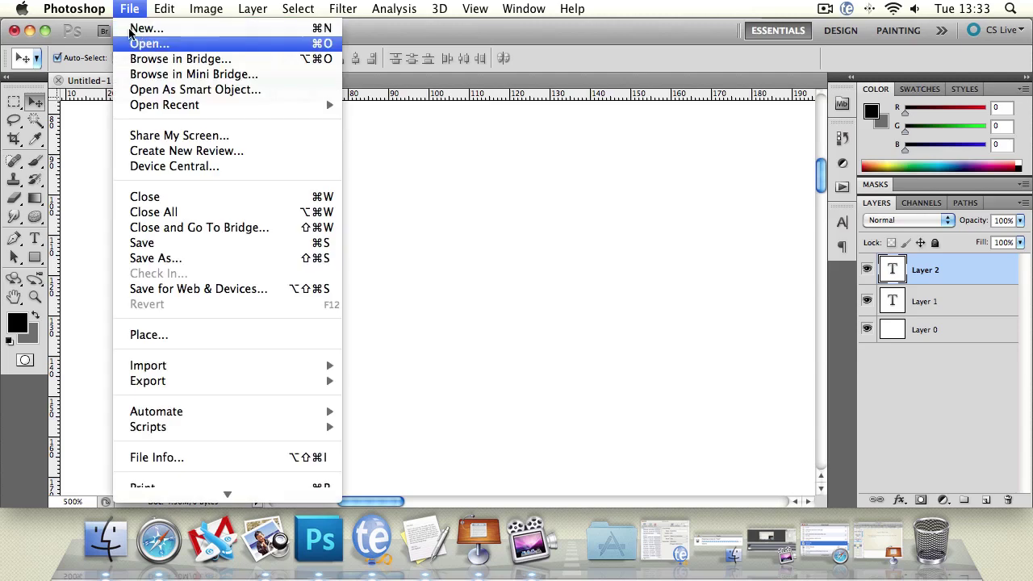
mouse_move(74, 9)
mouse_move(121, 59)
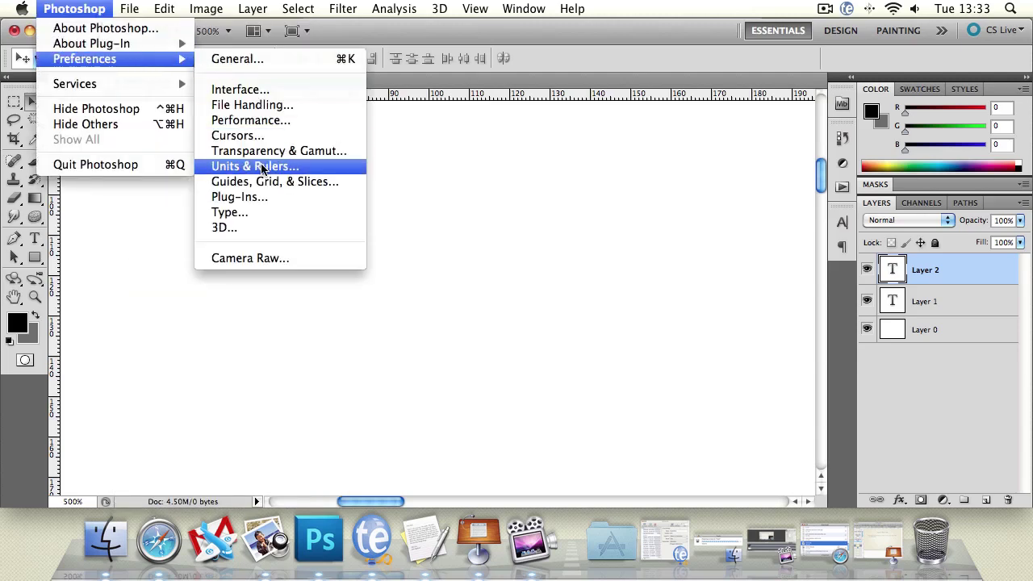
click(265, 123)
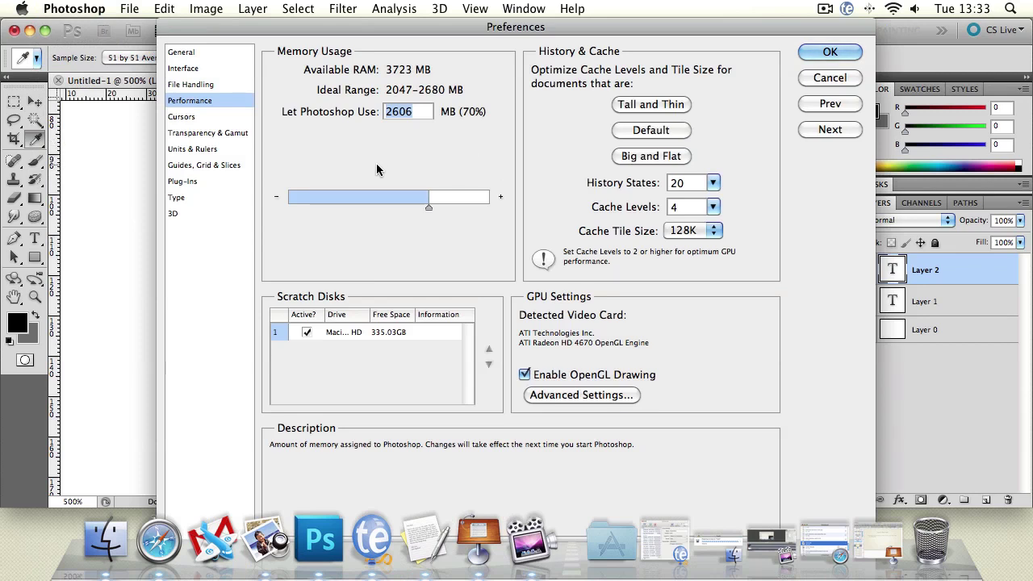
mouse_move(529, 376)
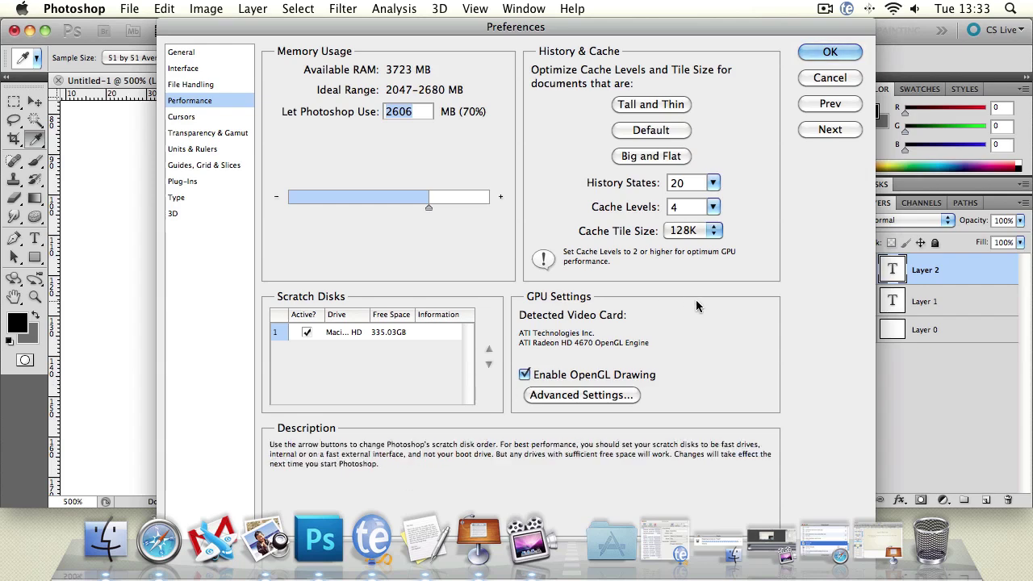
click(839, 78)
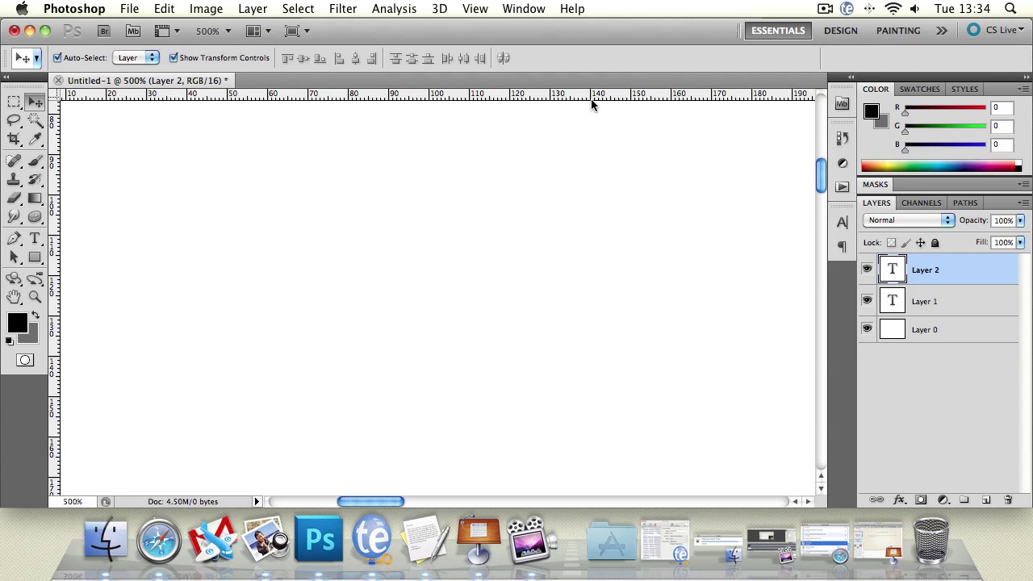
Try painting on Layer 0 with the Clone Stamp tool, dismiss the alert, and define a source point on the white canvas.
click(7, 173)
click(928, 327)
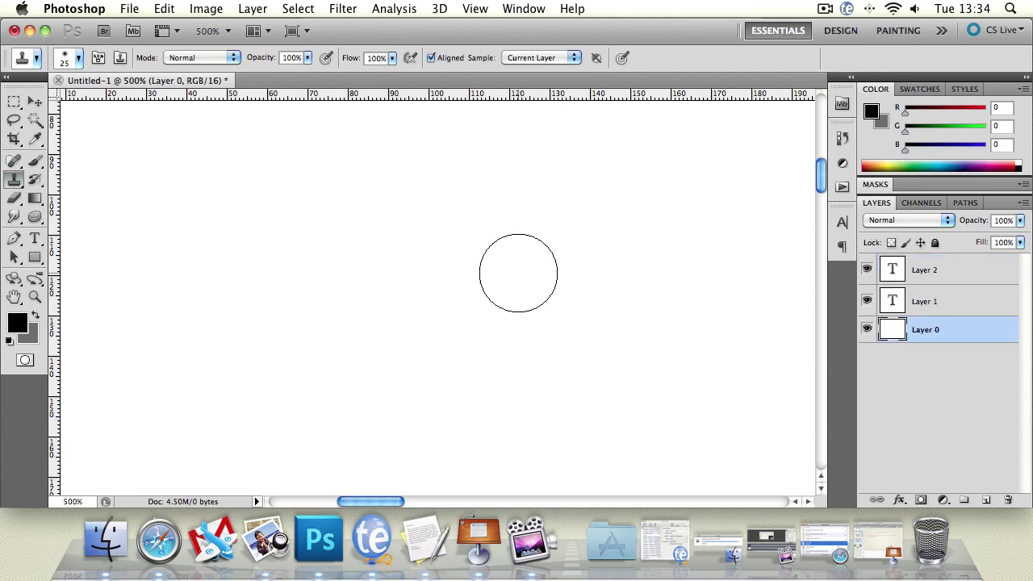
click(586, 240)
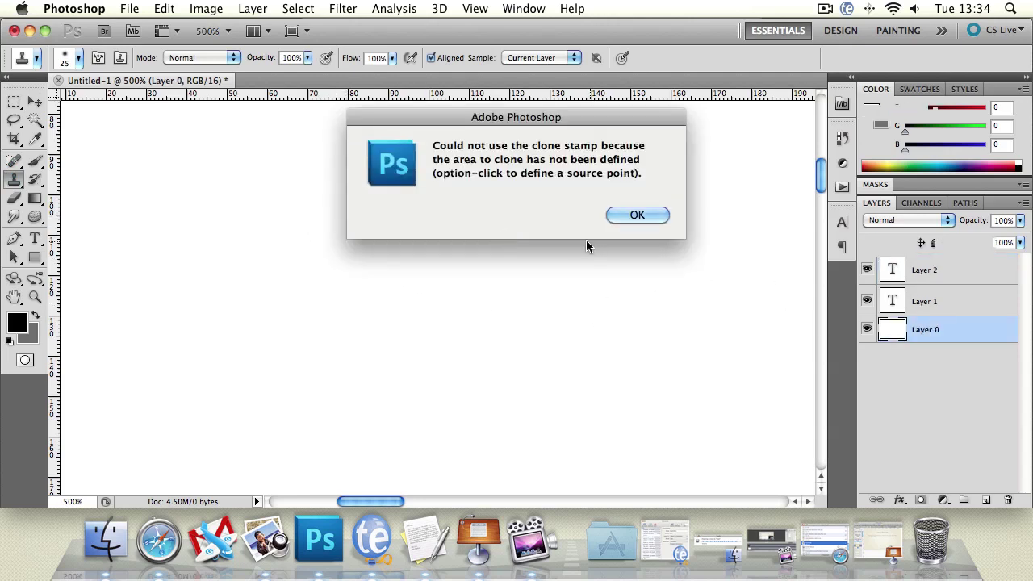
click(637, 215)
alt+click(341, 164)
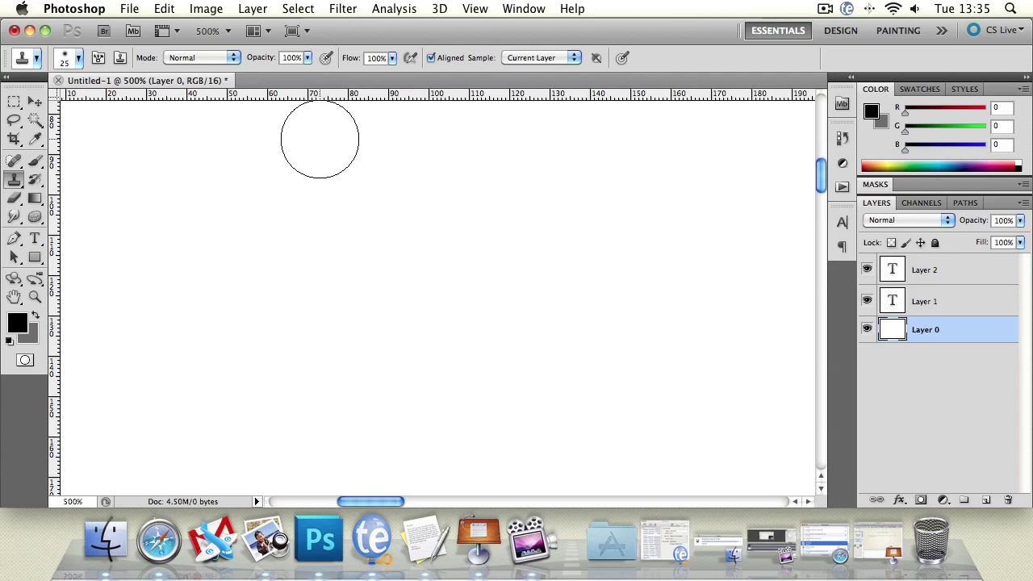
click(473, 550)
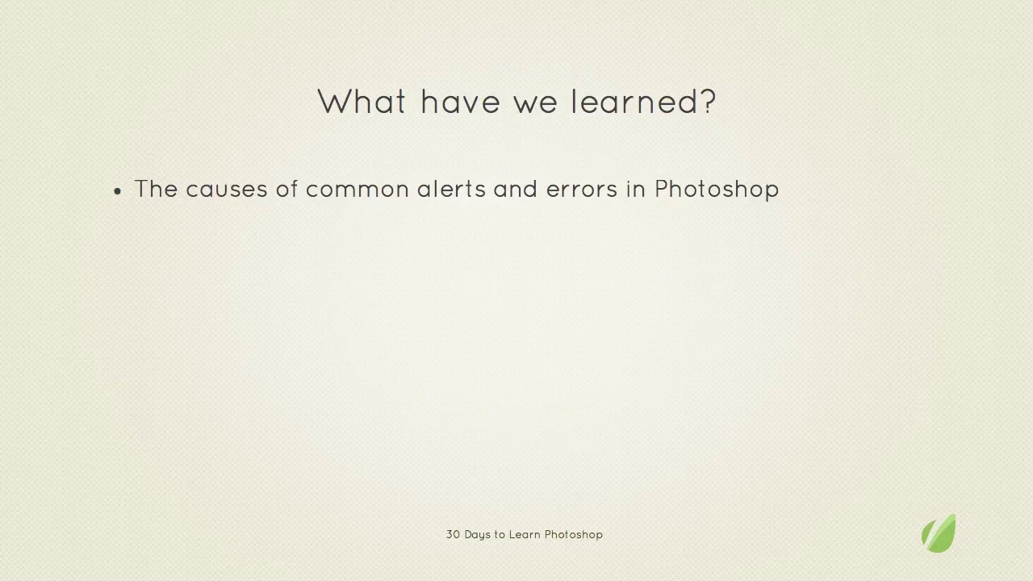